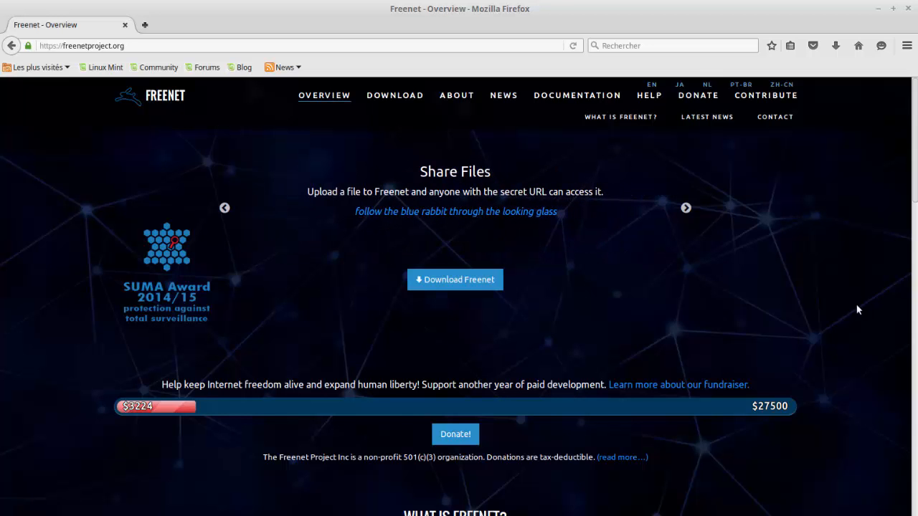
- Download the Freenet installer, open freenet.jnlp with IcedTea Java Web Start and choose eng as the installation language
{"action": "left_click", "coordinate": [468, 286]}
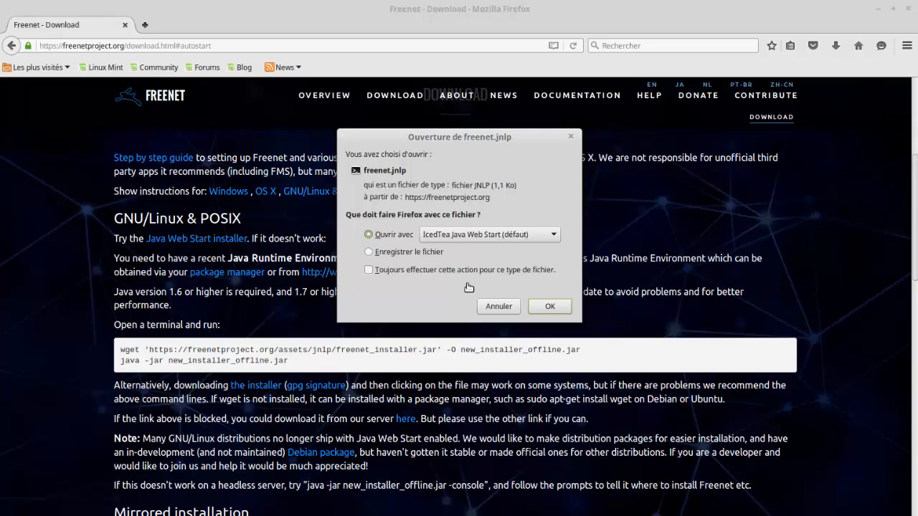
{"action": "left_click", "coordinate": [547, 307]}
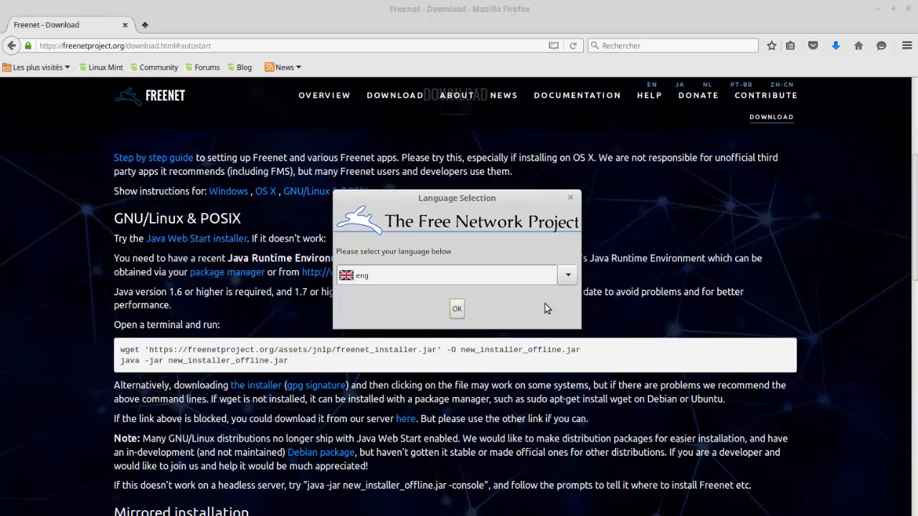
{"action": "left_click", "coordinate": [457, 309]}
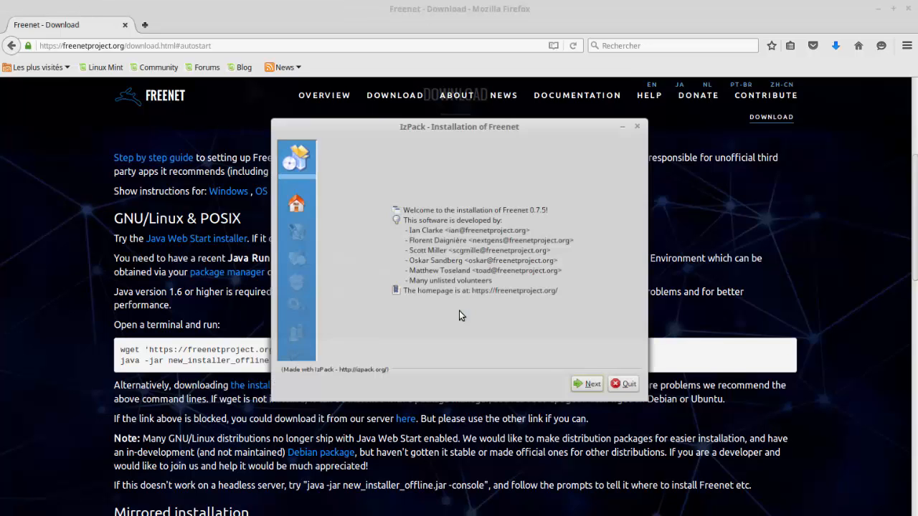
- Install Freenet into a new Freenet folder in the home directory, with start-menu and desktop shortcuts for the current user
{"action": "left_click", "coordinate": [582, 387]}
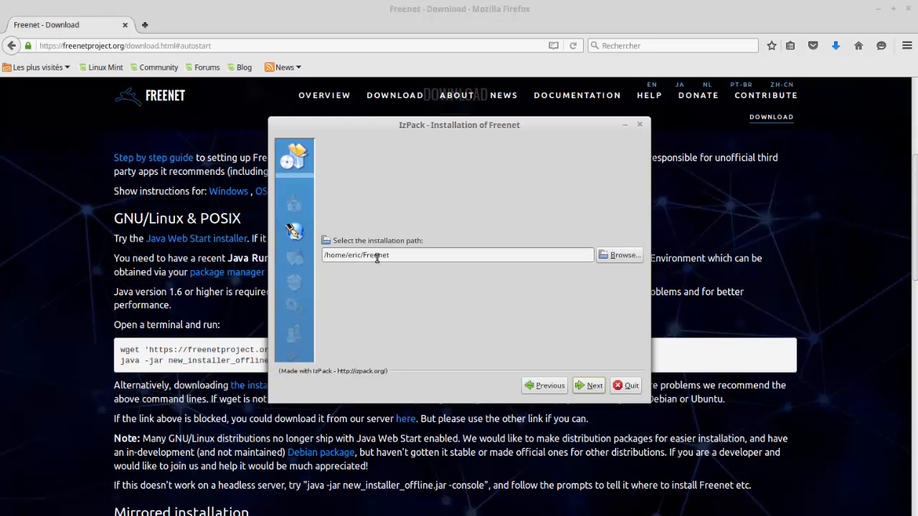
{"action": "left_click", "coordinate": [584, 387]}
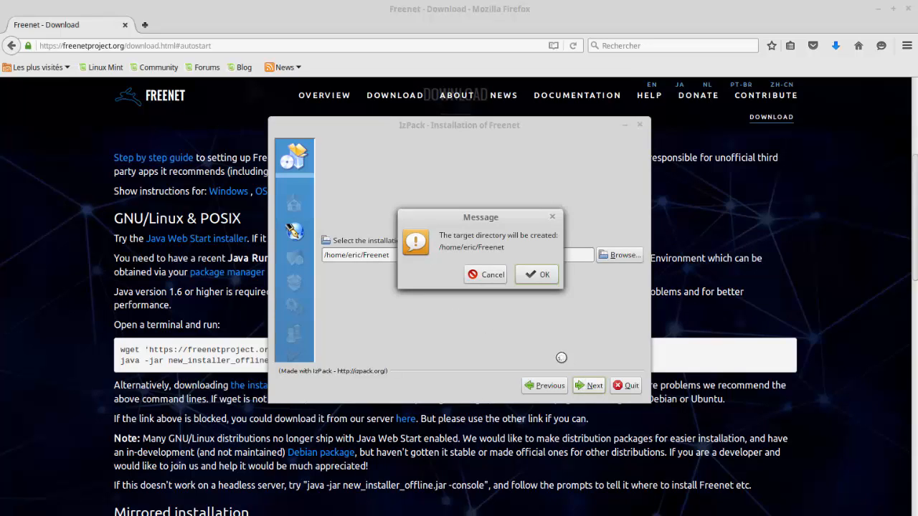
{"action": "left_click", "coordinate": [547, 280]}
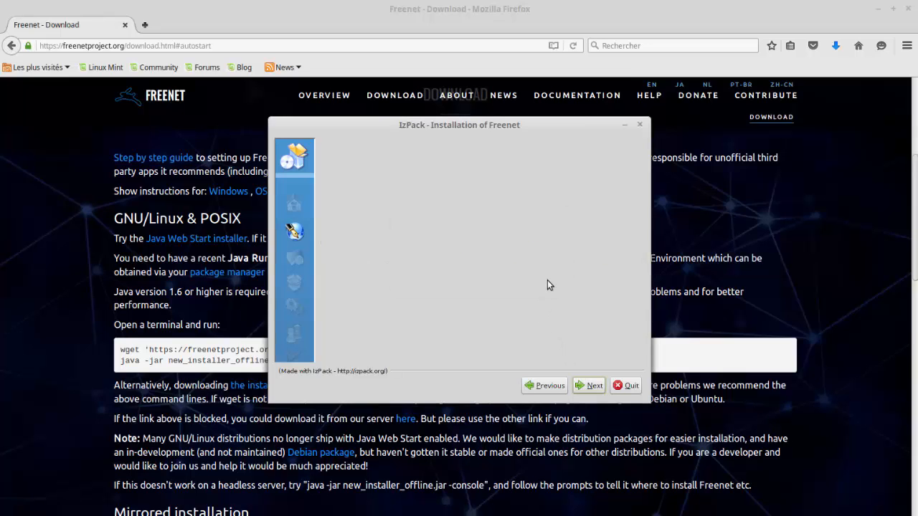
{"action": "left_click", "coordinate": [588, 386]}
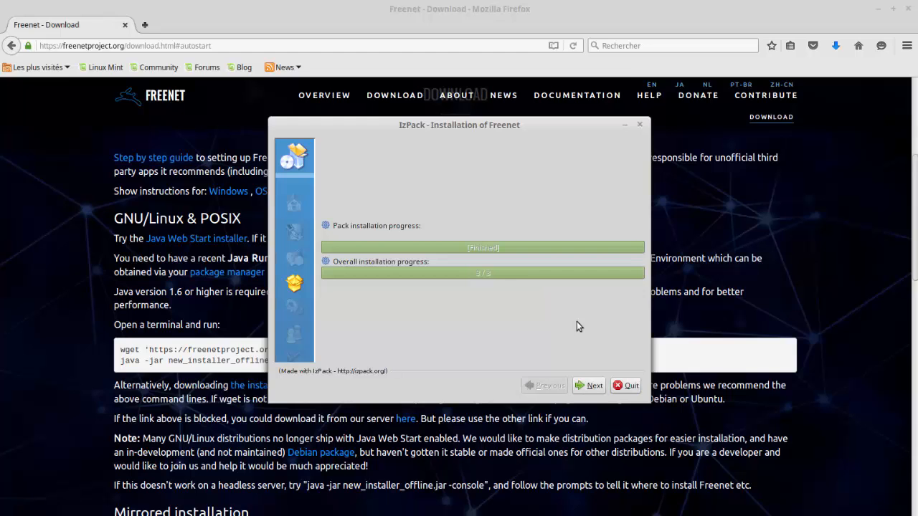
{"action": "left_click", "coordinate": [593, 388]}
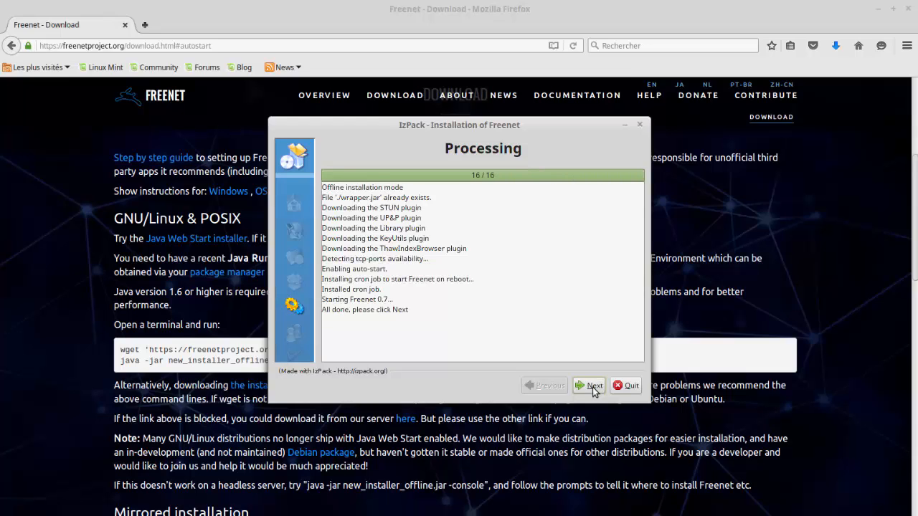
{"action": "left_click", "coordinate": [593, 387]}
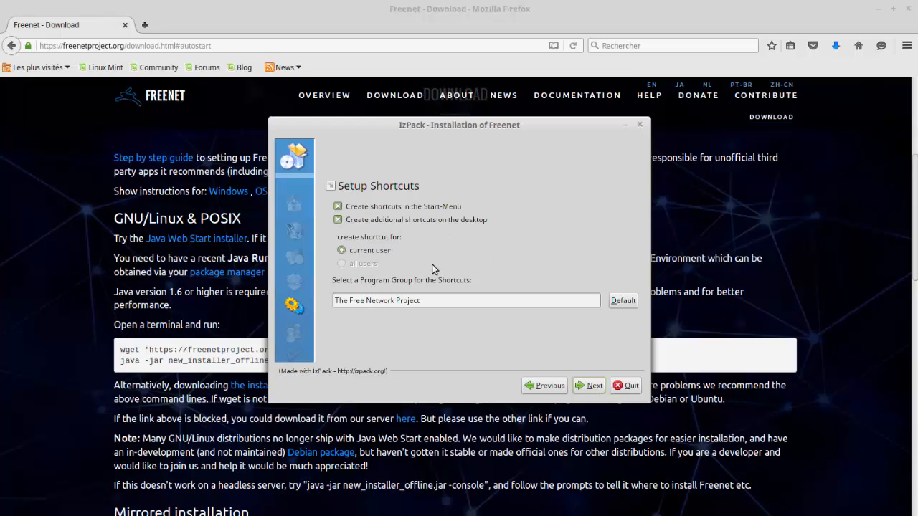
{"action": "left_click", "coordinate": [593, 388]}
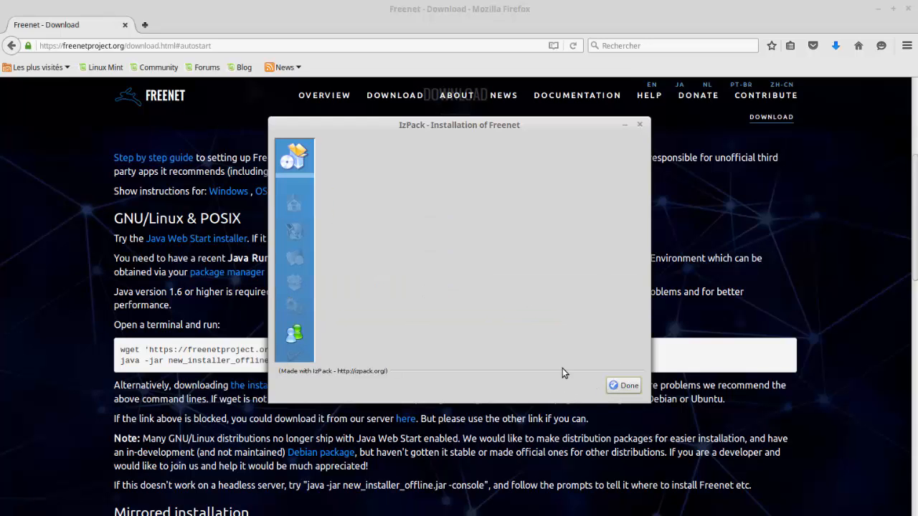
{"action": "left_click", "coordinate": [623, 386]}
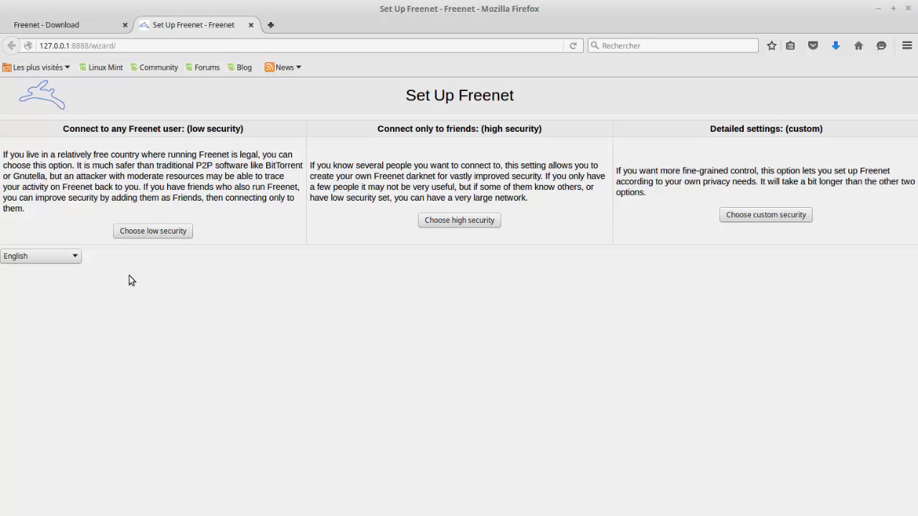
- Begin the custom security setup in English, keeping automatic updates and Universal Plug and Play enabled
{"action": "left_click", "coordinate": [67, 257]}
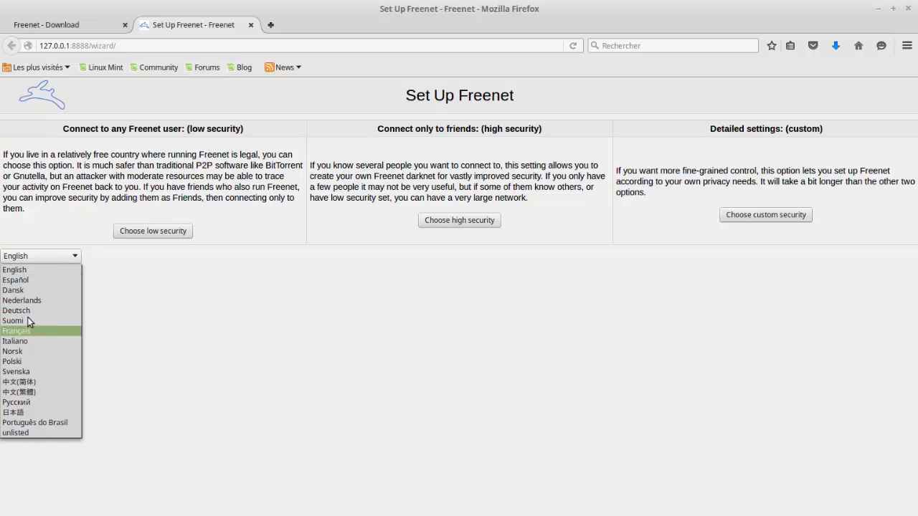
{"action": "left_click", "coordinate": [45, 259]}
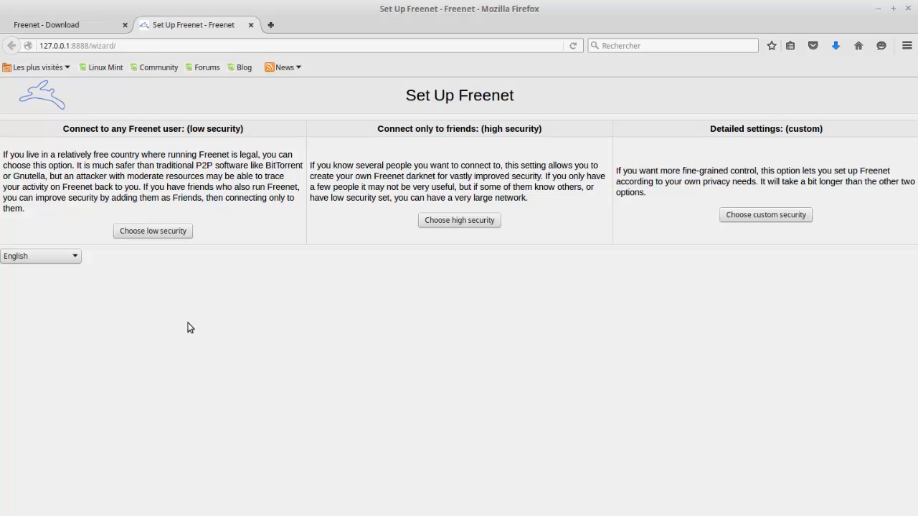
{"action": "left_click", "coordinate": [758, 217]}
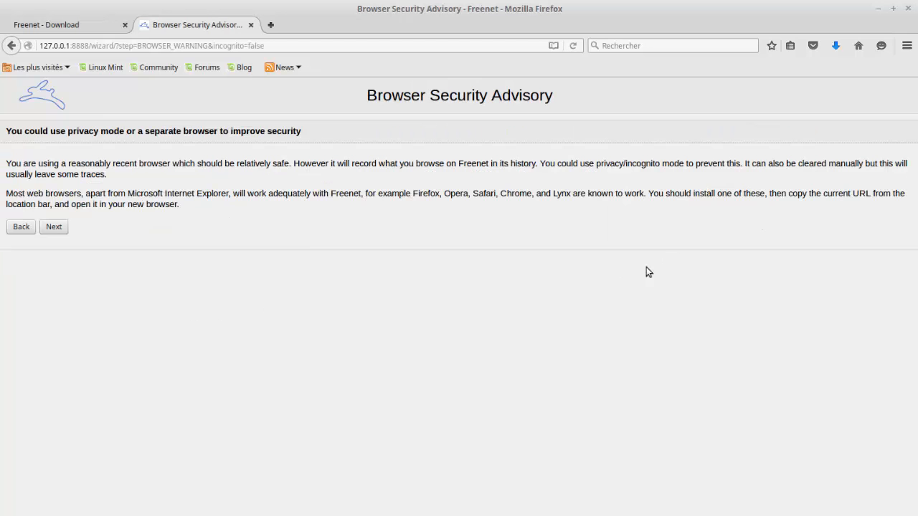
{"action": "left_click", "coordinate": [57, 226]}
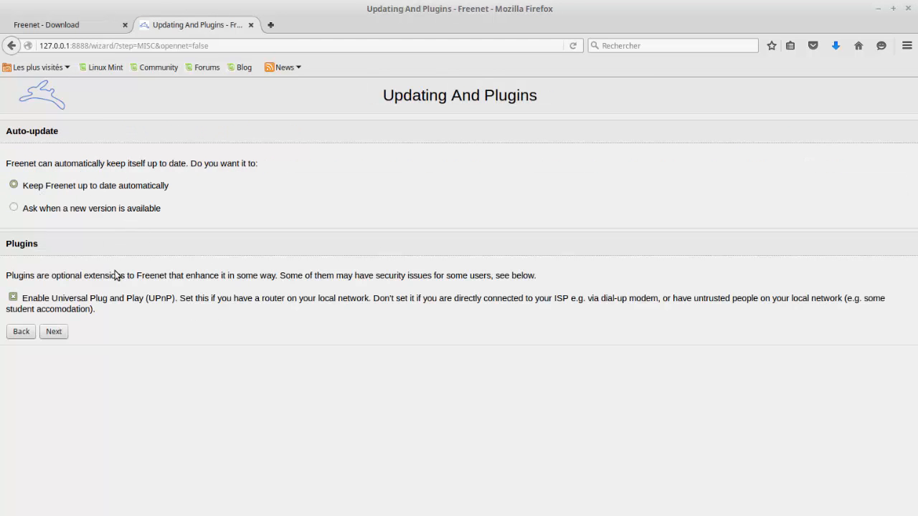
{"action": "left_click", "coordinate": [56, 332]}
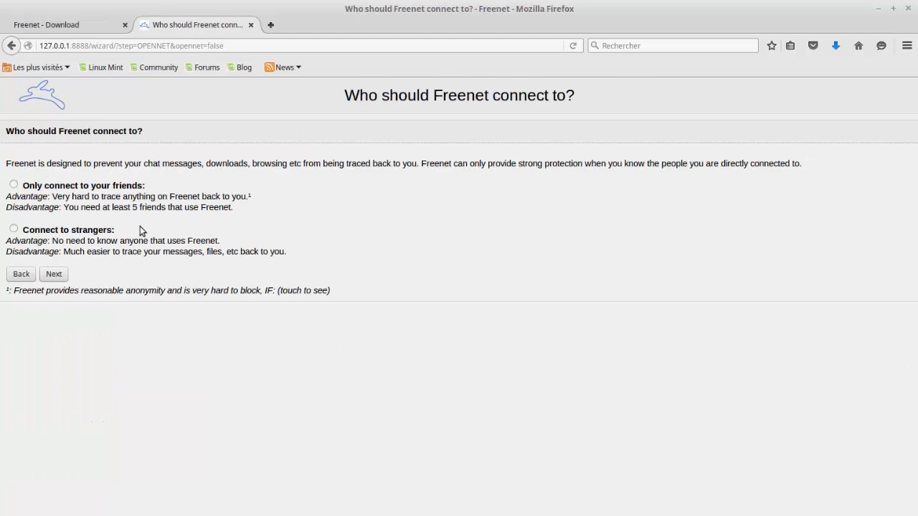
- Allow connections to strangers, with network security set to NORMAL and physical security set to NONE
{"action": "left_click", "coordinate": [15, 230]}
{"action": "left_click", "coordinate": [53, 276]}
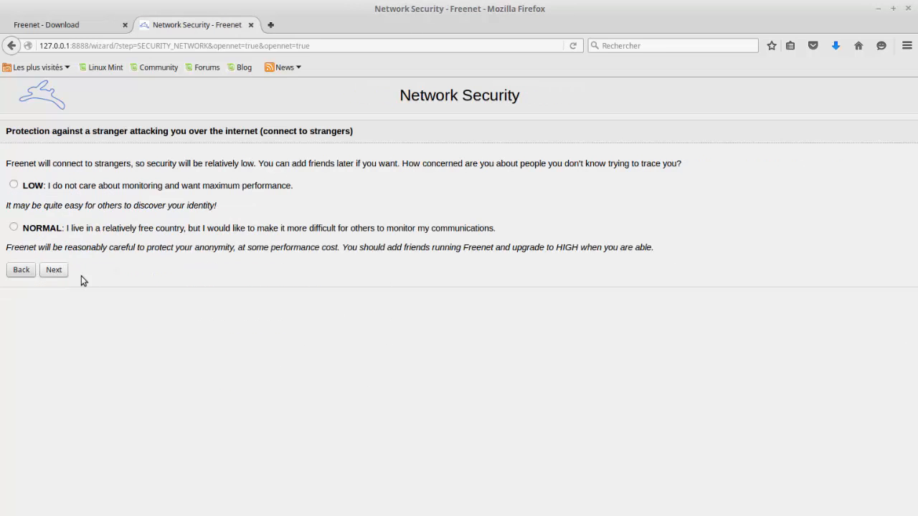
{"action": "left_click", "coordinate": [15, 228]}
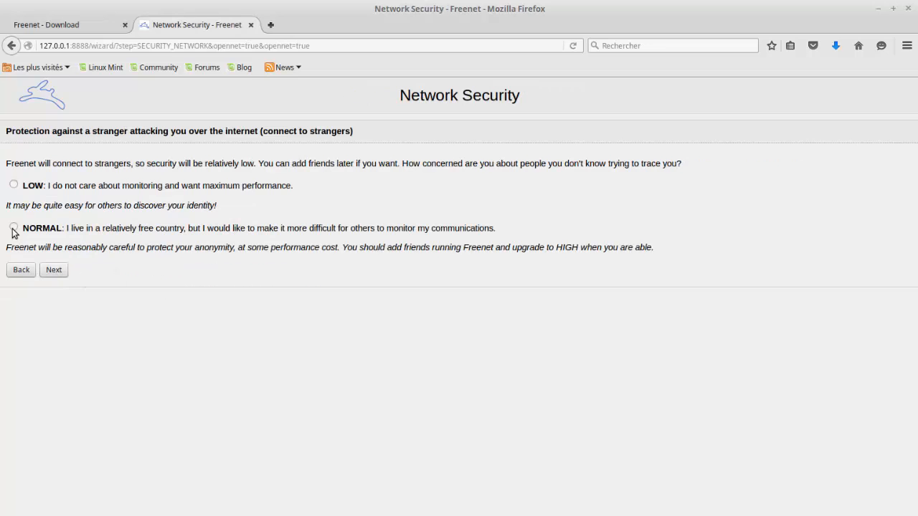
{"action": "left_click", "coordinate": [54, 270]}
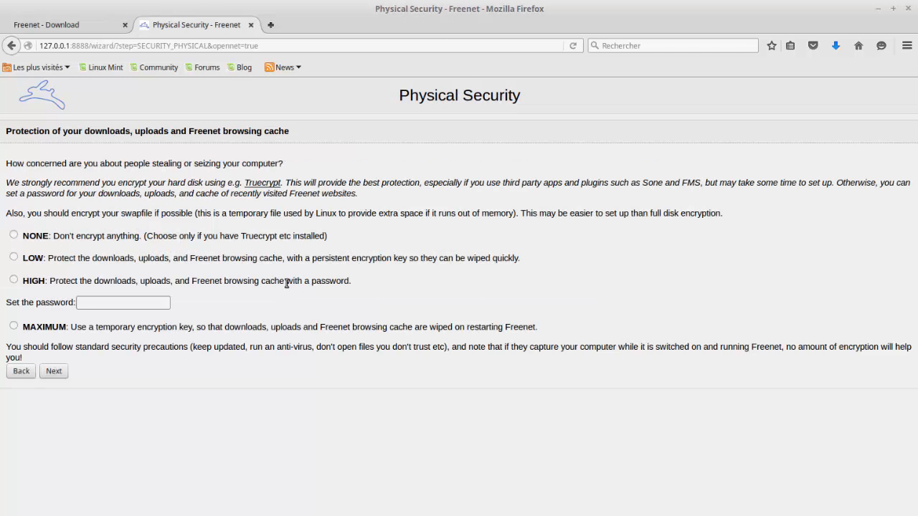
{"action": "left_click", "coordinate": [15, 235]}
{"action": "left_click", "coordinate": [58, 371]}
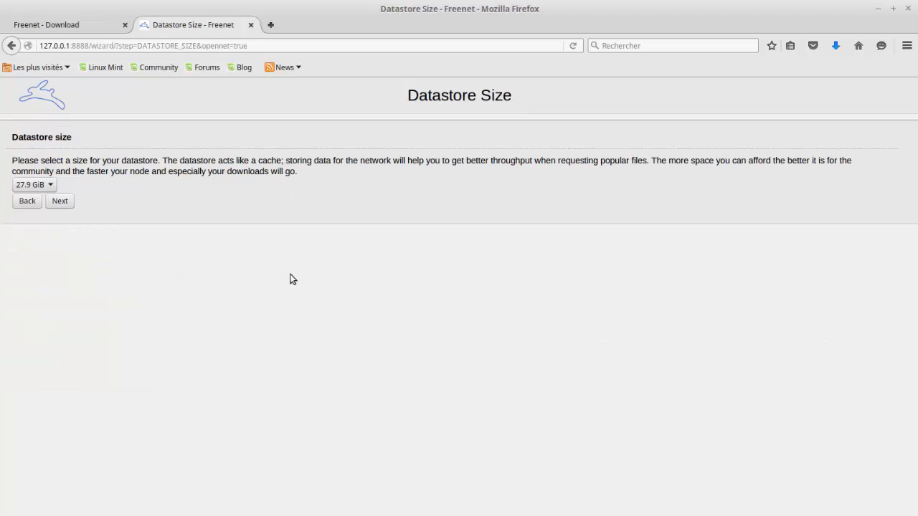
- Accept the 27.9 GiB datastore and set the bandwidth to no monthly data limit with the 100 megabits (fibre) connection type
{"action": "left_click", "coordinate": [60, 204]}
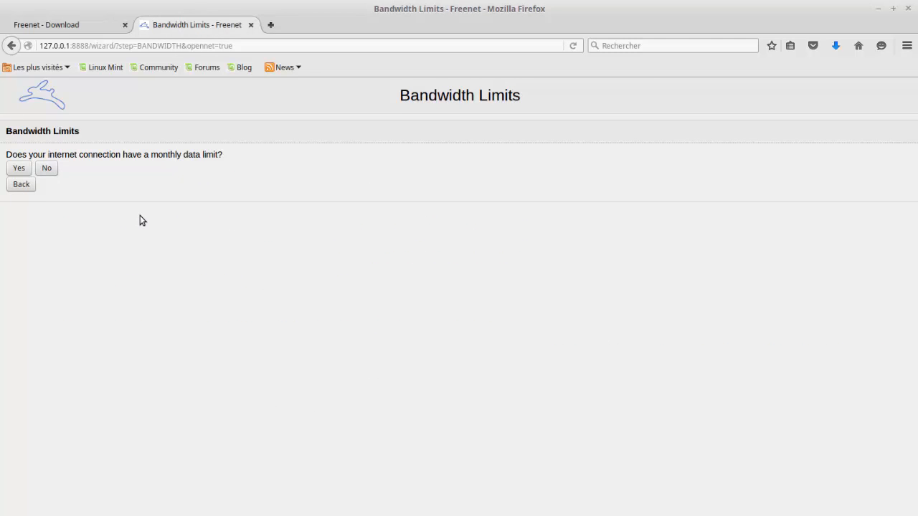
{"action": "left_click", "coordinate": [47, 169]}
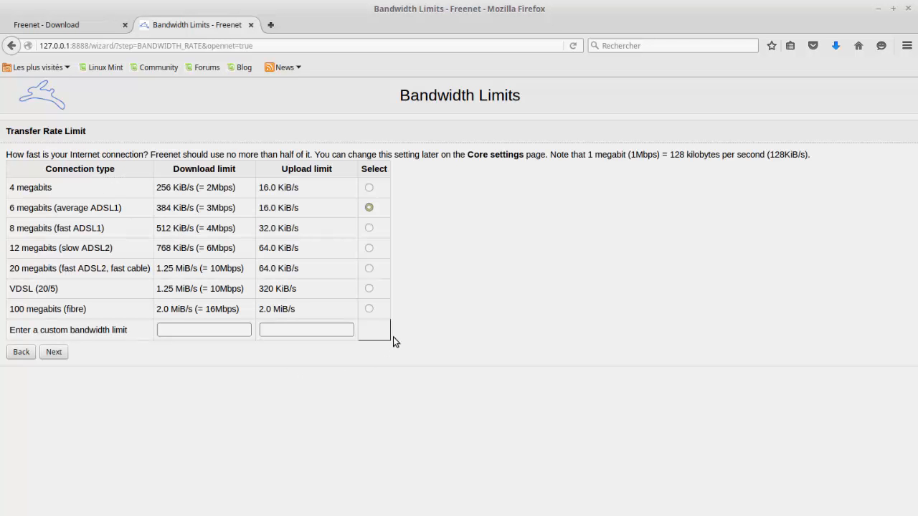
{"action": "left_click", "coordinate": [370, 309]}
{"action": "left_click", "coordinate": [57, 352]}
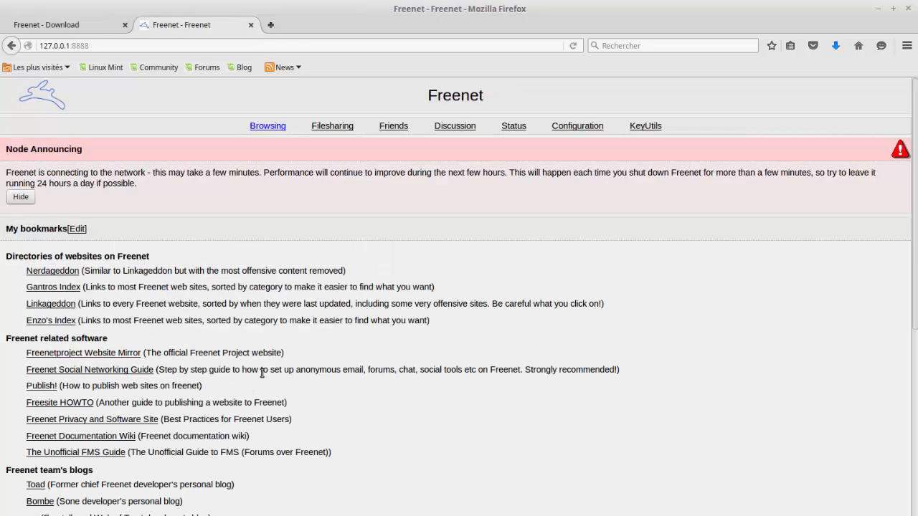
- Hide the Node Announcing notice and return to the Freenet bookmarks page
{"action": "left_click", "coordinate": [20, 204]}
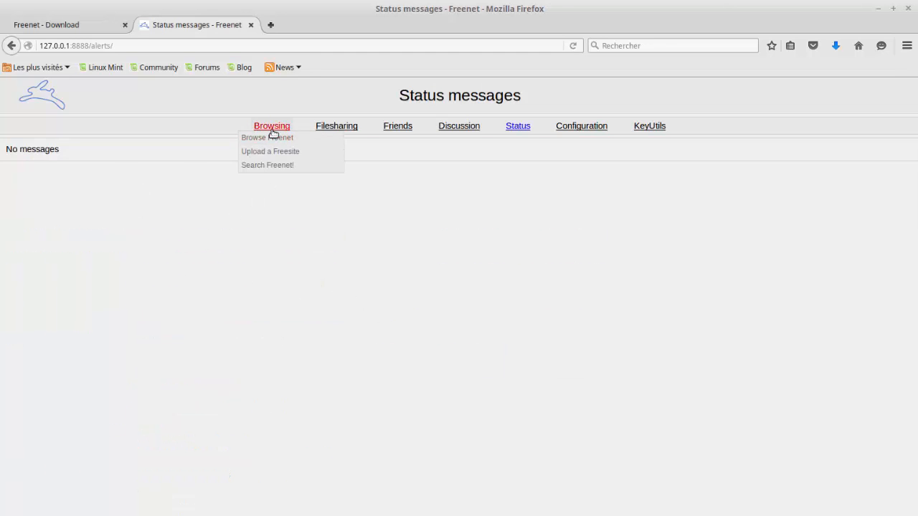
{"action": "left_click", "coordinate": [272, 127]}
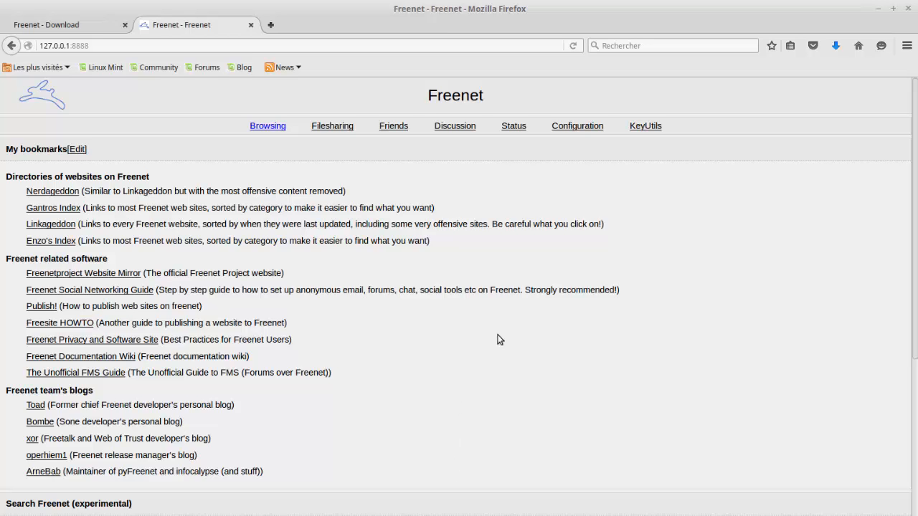
- Load the official WebOfTrust communication plugin, fetched over Freenet
{"action": "mouse_move", "coordinate": [580, 136]}
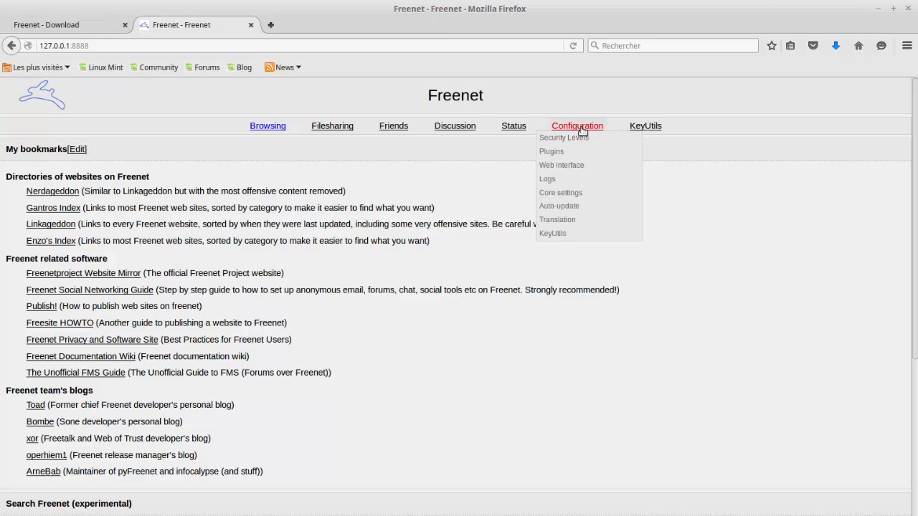
{"action": "left_click", "coordinate": [561, 153]}
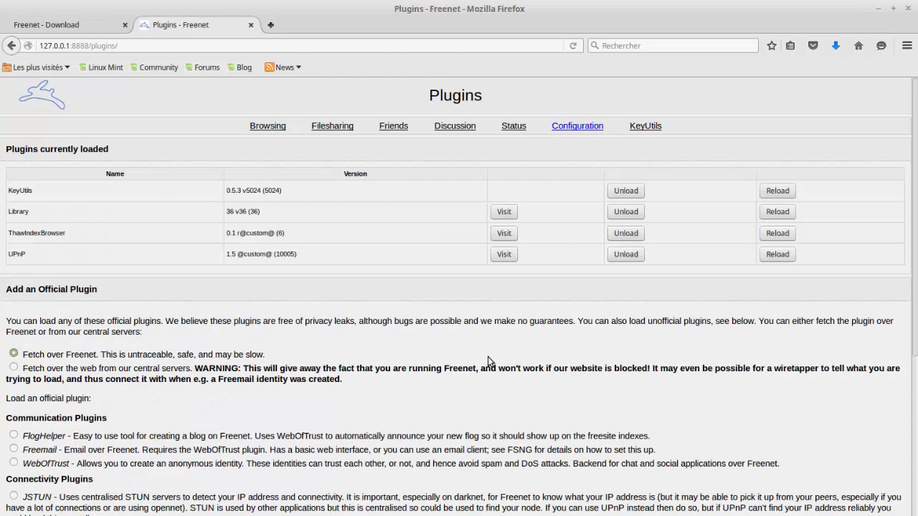
{"action": "scroll", "coordinate": [488, 357], "scroll_direction": "down", "scroll_amount": 4}
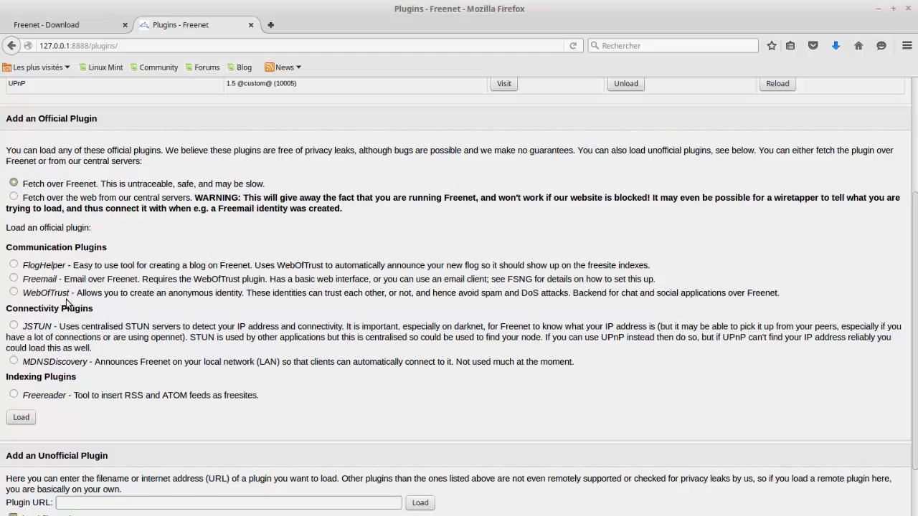
{"action": "left_click", "coordinate": [13, 293]}
{"action": "left_click", "coordinate": [27, 420]}
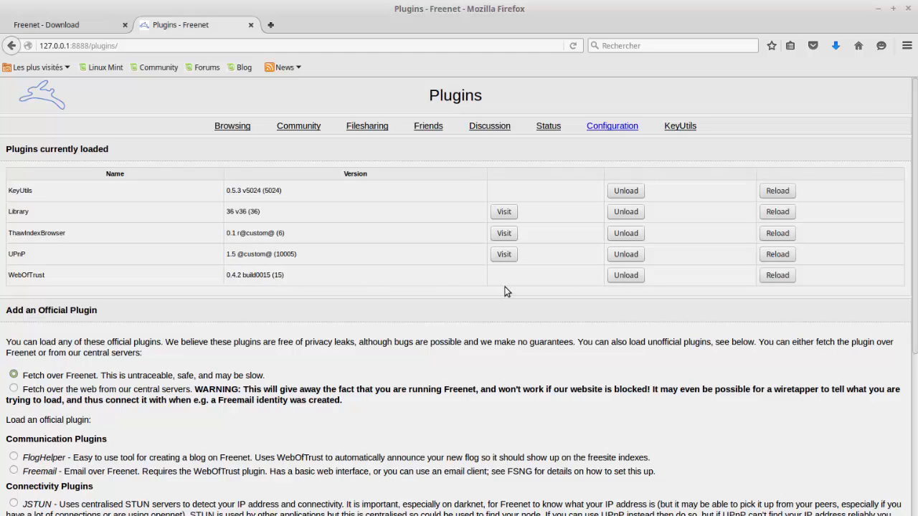
- Create a Web of Trust identity with a new random SSK key pair, the suggested nickname and a published trust list, and log in with it
{"action": "mouse_move", "coordinate": [303, 124]}
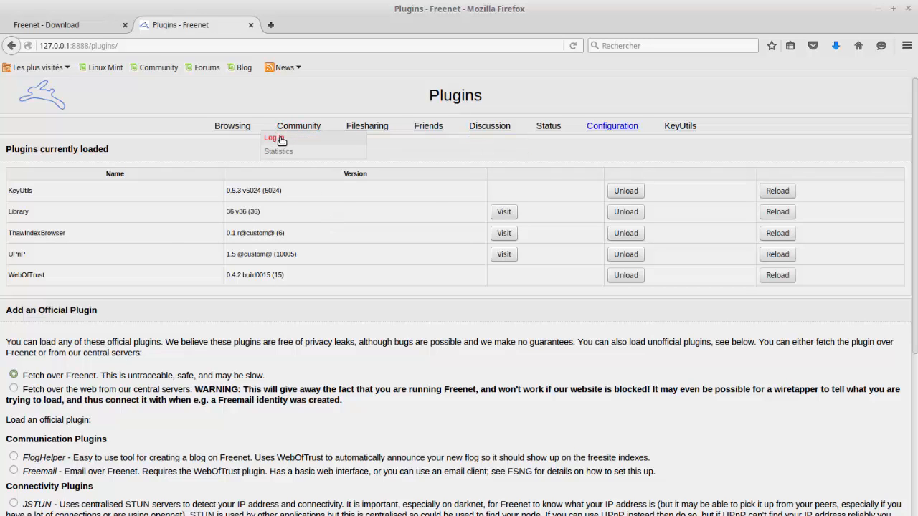
{"action": "left_click", "coordinate": [282, 138]}
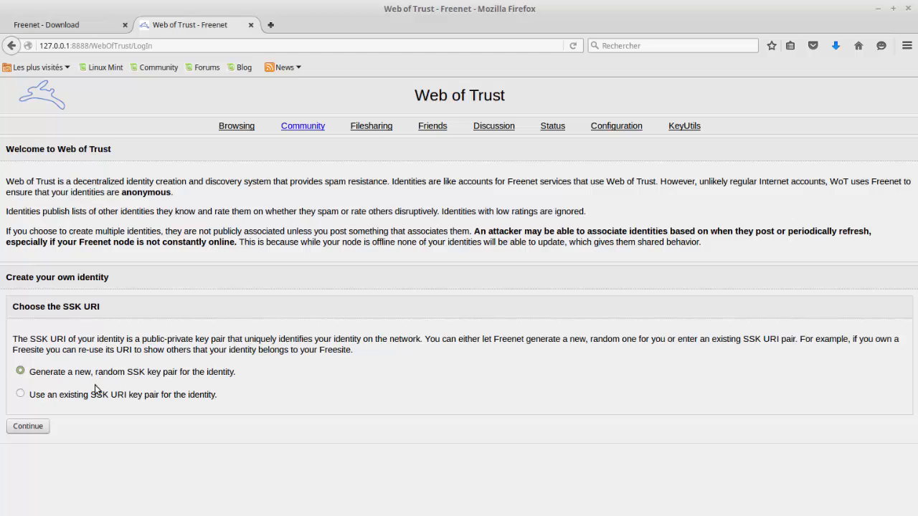
{"action": "left_click", "coordinate": [41, 429]}
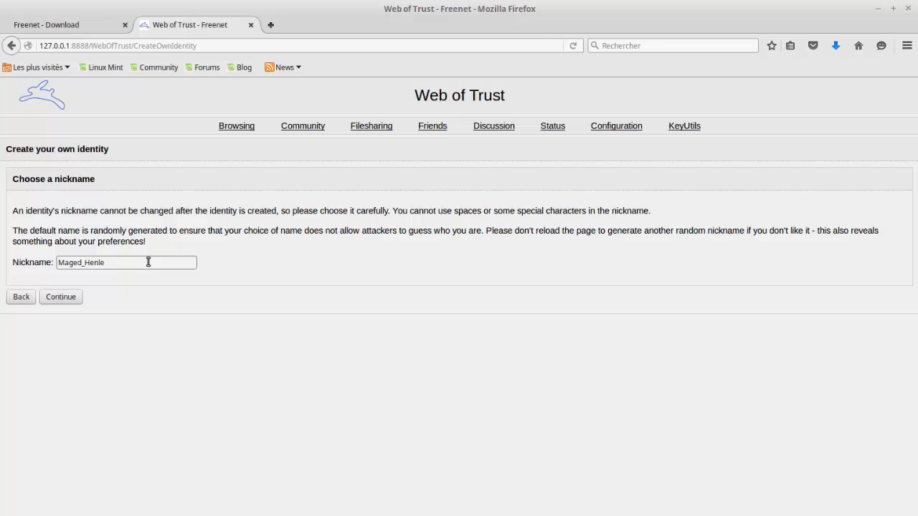
{"action": "left_click", "coordinate": [66, 297]}
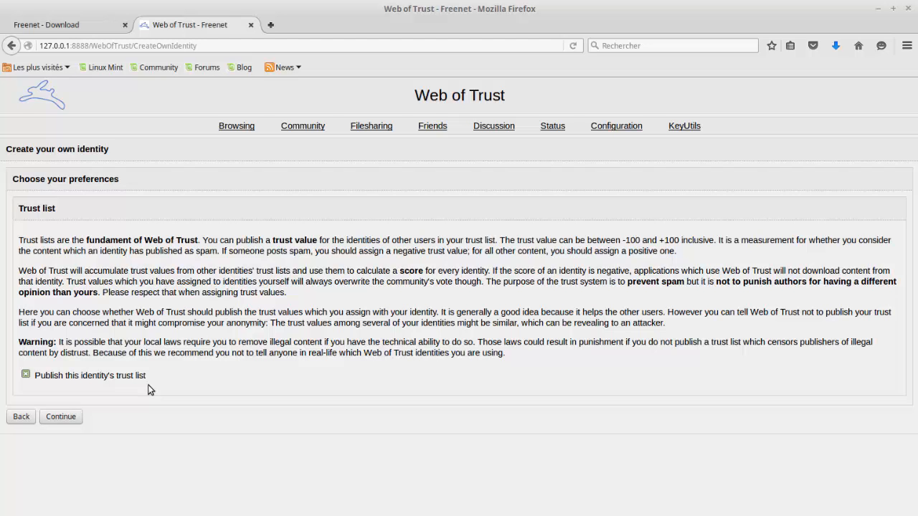
{"action": "left_click", "coordinate": [60, 417]}
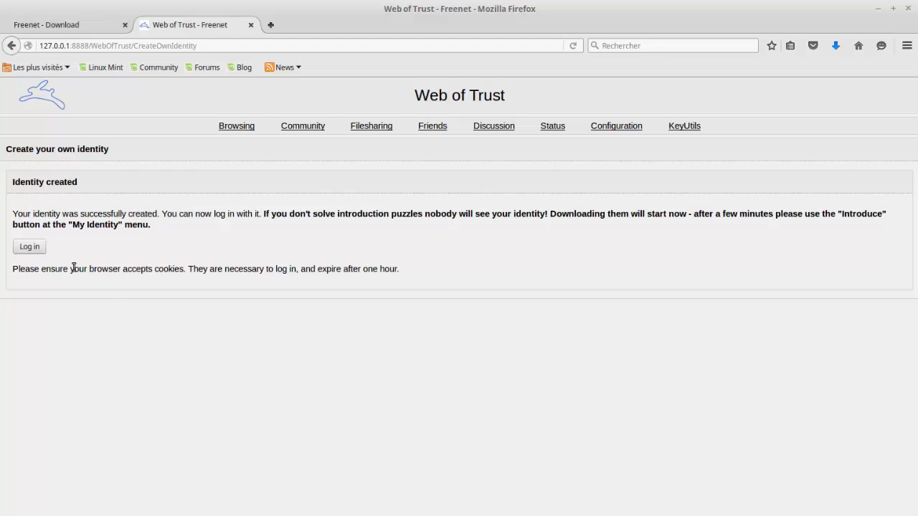
{"action": "left_click", "coordinate": [29, 247]}
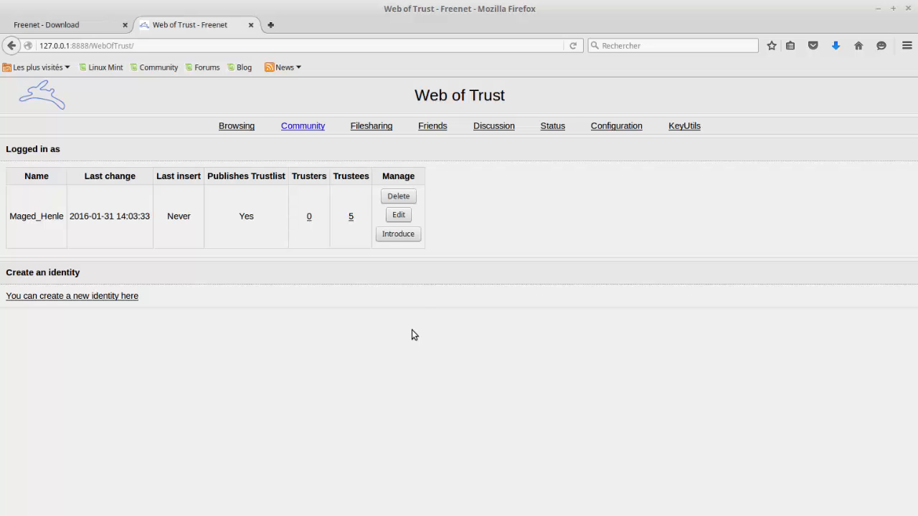
- Start introducing the new identity and submit the first two puzzle solutions, 4bnnf and cfed7
{"action": "left_click", "coordinate": [399, 235]}
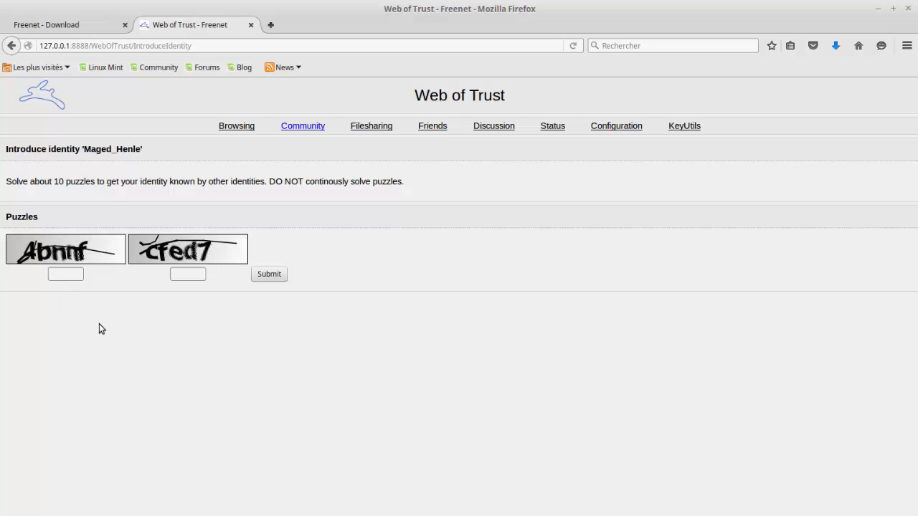
{"action": "type", "text": "4bnnf"}
{"action": "left_click", "coordinate": [192, 274]}
{"action": "type", "text": "cfed7"}
{"action": "left_click", "coordinate": [278, 275]}
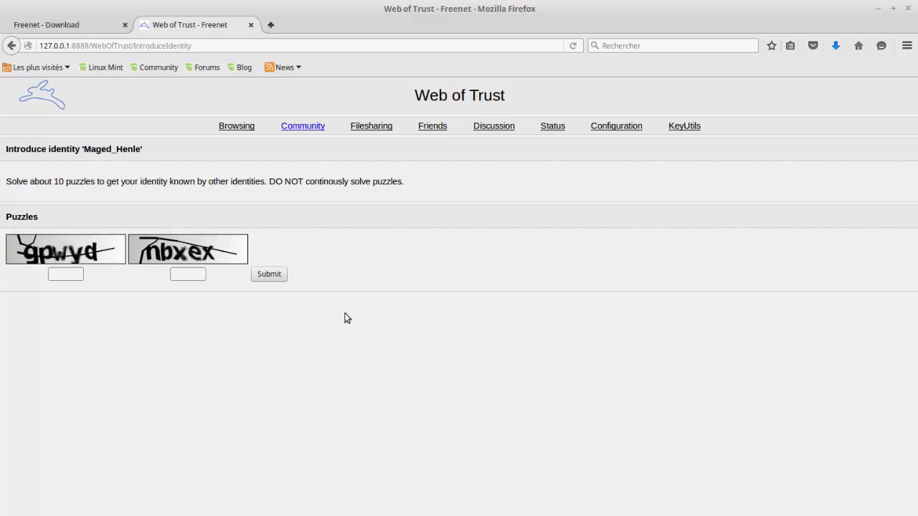
- Solve the second pair of introduction puzzles with gpwyd and nbxex and submit them
{"action": "left_click", "coordinate": [70, 274]}
{"action": "type", "text": "gpwyd"}
{"action": "left_click", "coordinate": [193, 274]}
{"action": "type", "text": "nbxex"}
{"action": "left_click", "coordinate": [280, 277]}
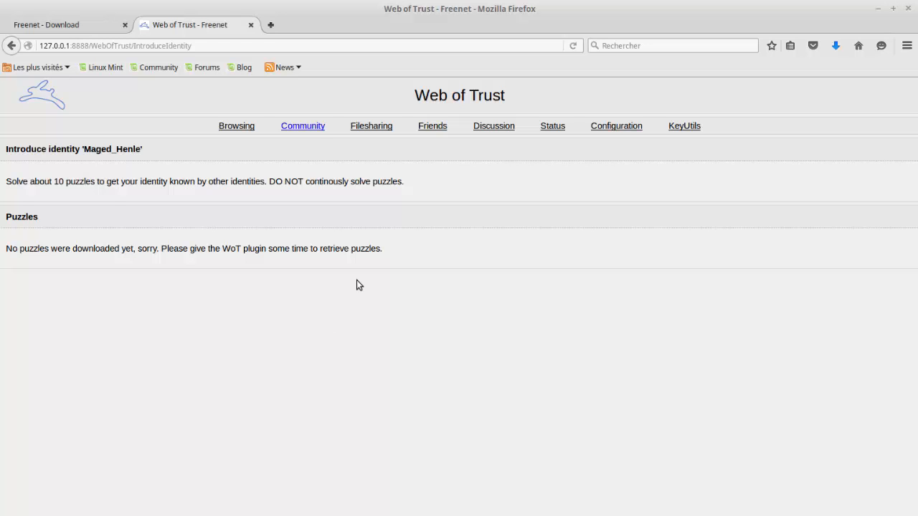
- Open the list of known anonymous identities and look through its scores, trust fields and trusters
{"action": "mouse_move", "coordinate": [312, 137]}
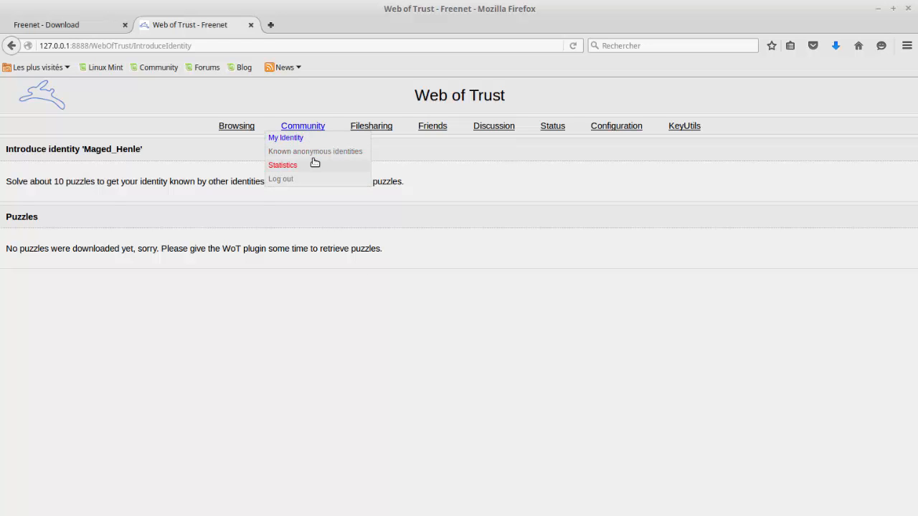
{"action": "left_click", "coordinate": [315, 156]}
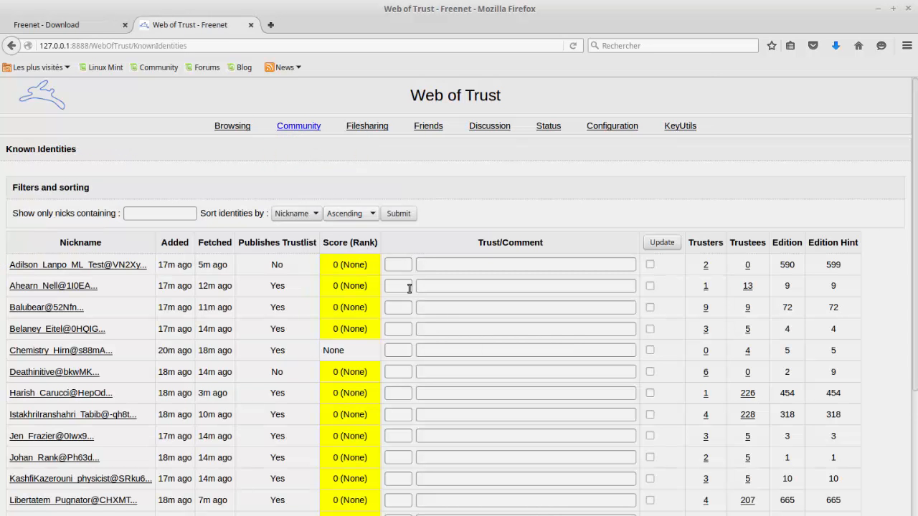
{"action": "scroll", "coordinate": [444, 347], "scroll_direction": "down", "scroll_amount": 2}
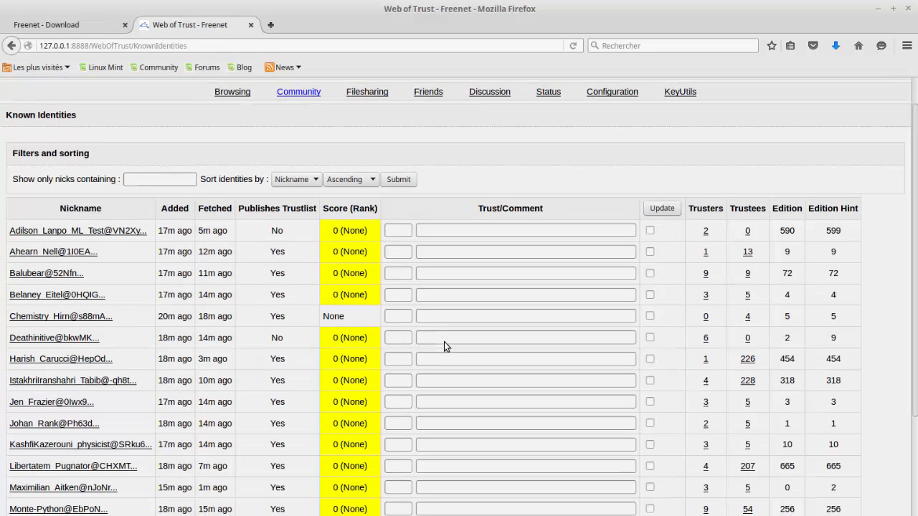
{"action": "scroll", "coordinate": [444, 343], "scroll_direction": "down", "scroll_amount": 1}
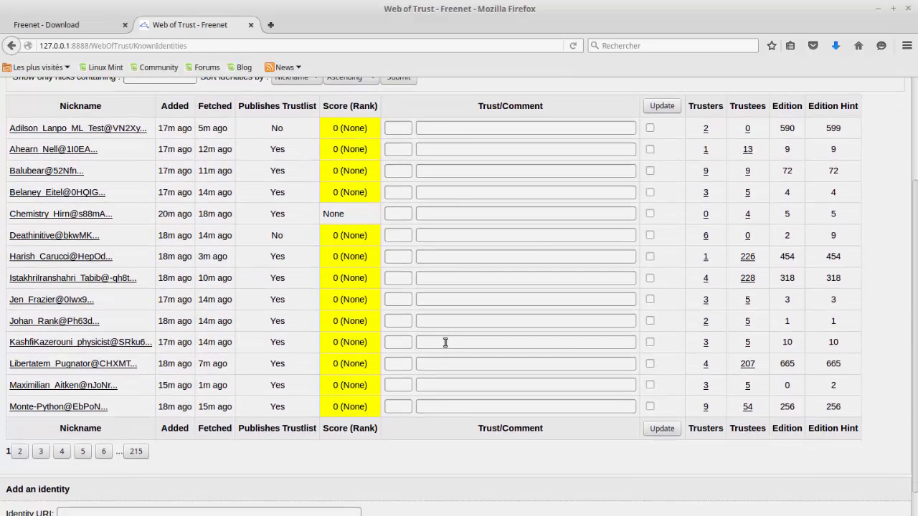
{"action": "scroll", "coordinate": [445, 342], "scroll_direction": "up", "scroll_amount": 3}
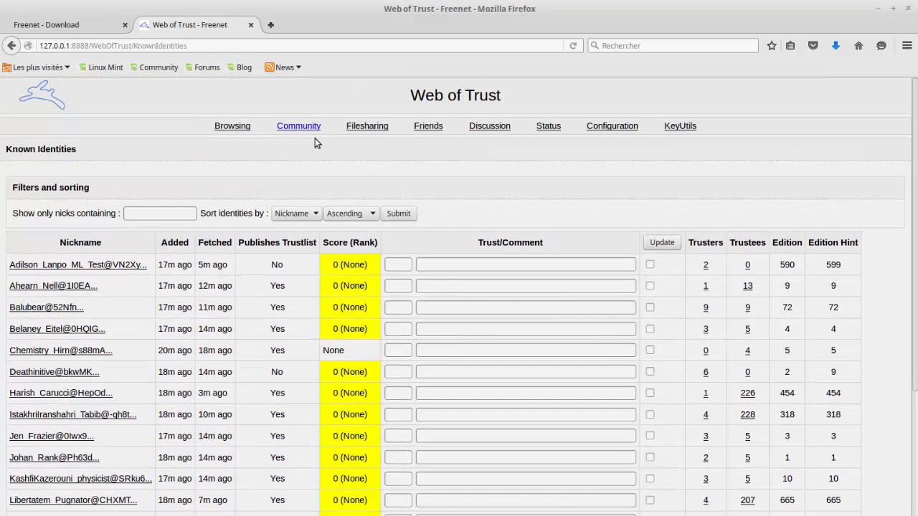
- Return to the own identity, open it for editing and highlight its secret insert URI
{"action": "left_click", "coordinate": [294, 139]}
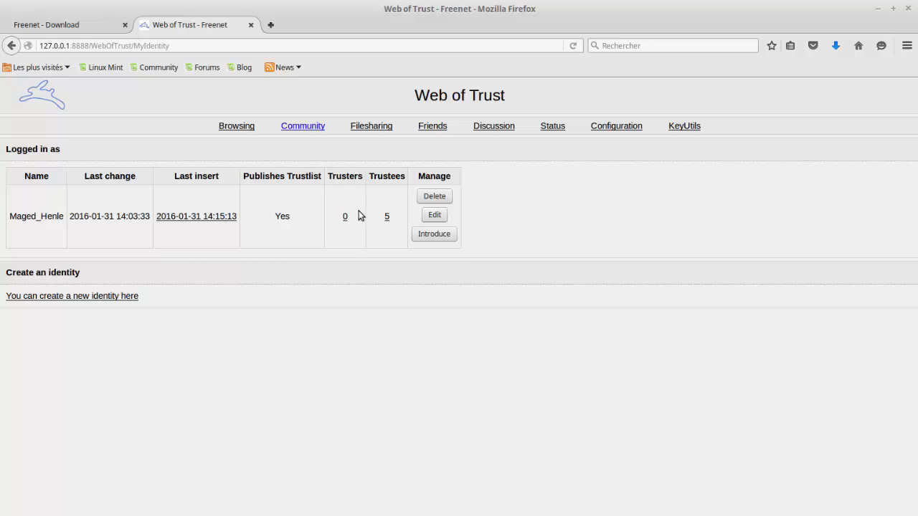
{"action": "left_click", "coordinate": [435, 216]}
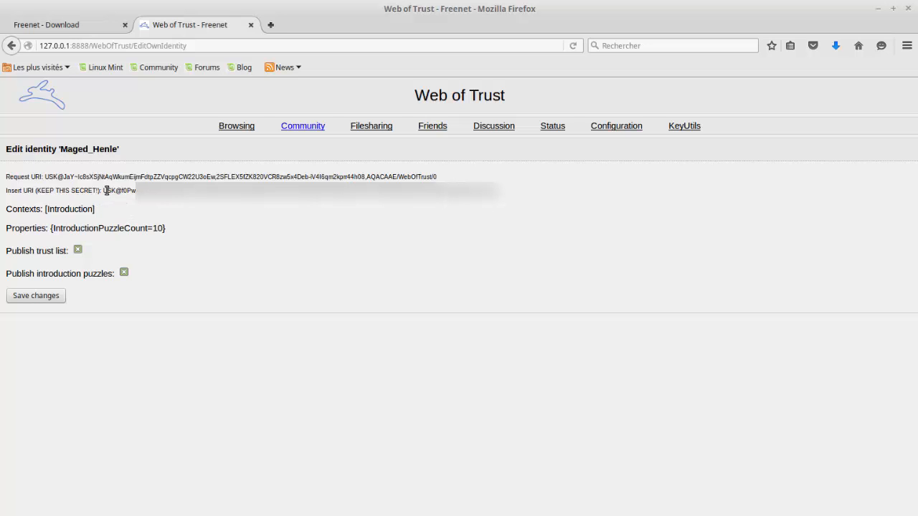
{"action": "left_click_drag", "start_coordinate": [105, 190], "coordinate": [504, 196]}
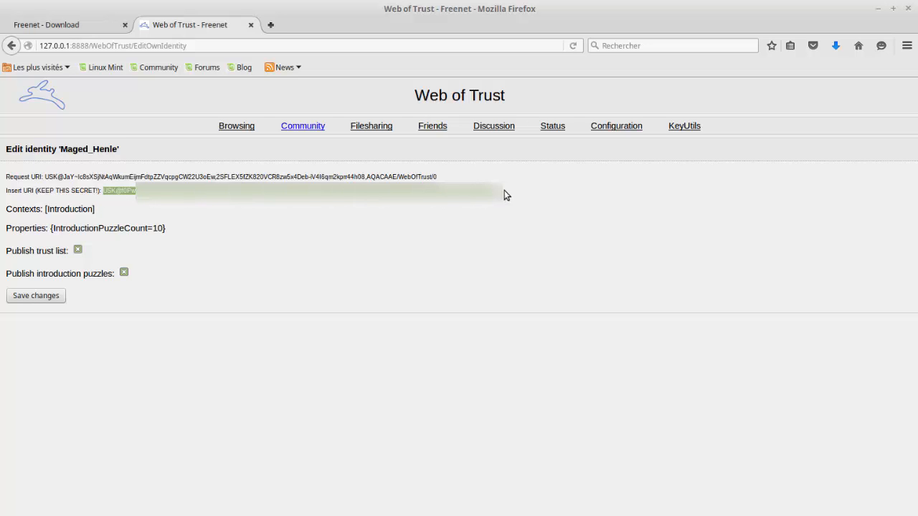
{"action": "left_click", "coordinate": [326, 279]}
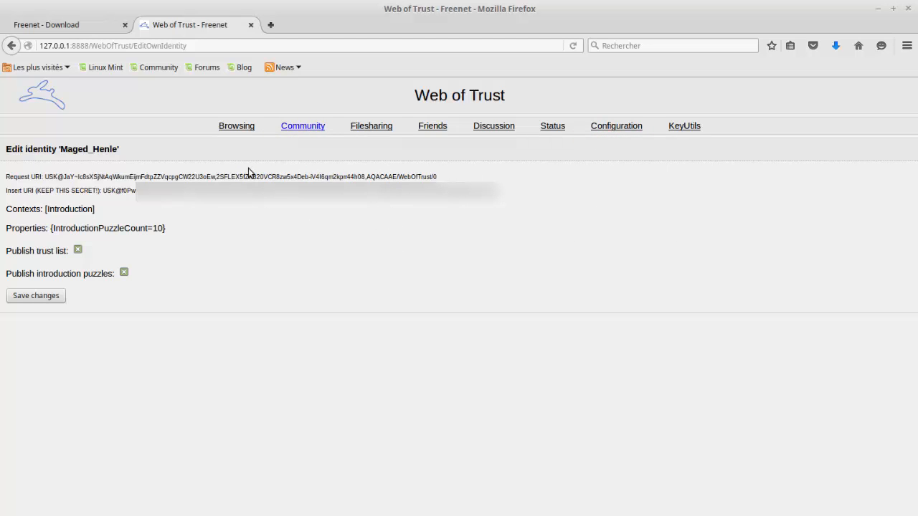
{"action": "mouse_move", "coordinate": [302, 140]}
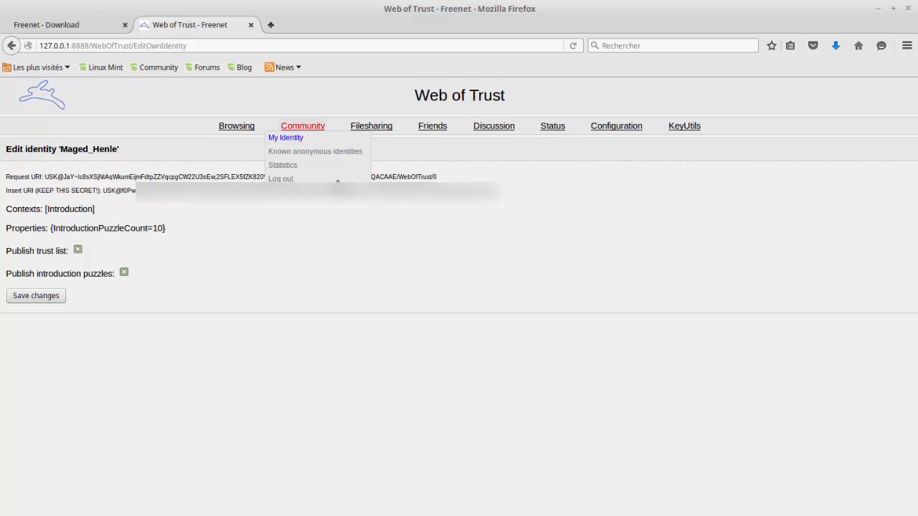